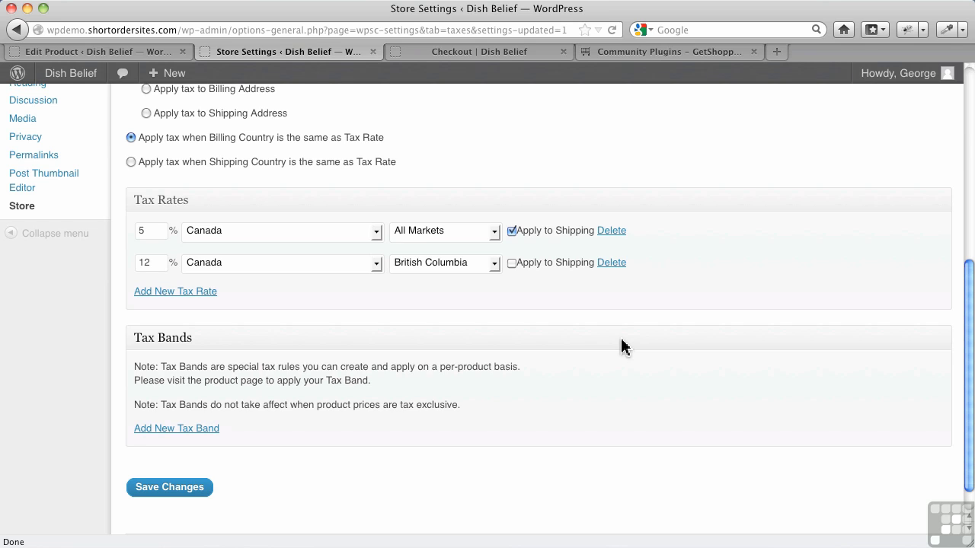
Examine the tax options on the product's edit page.
click(131, 58)
scroll(689, 384, down, 15)
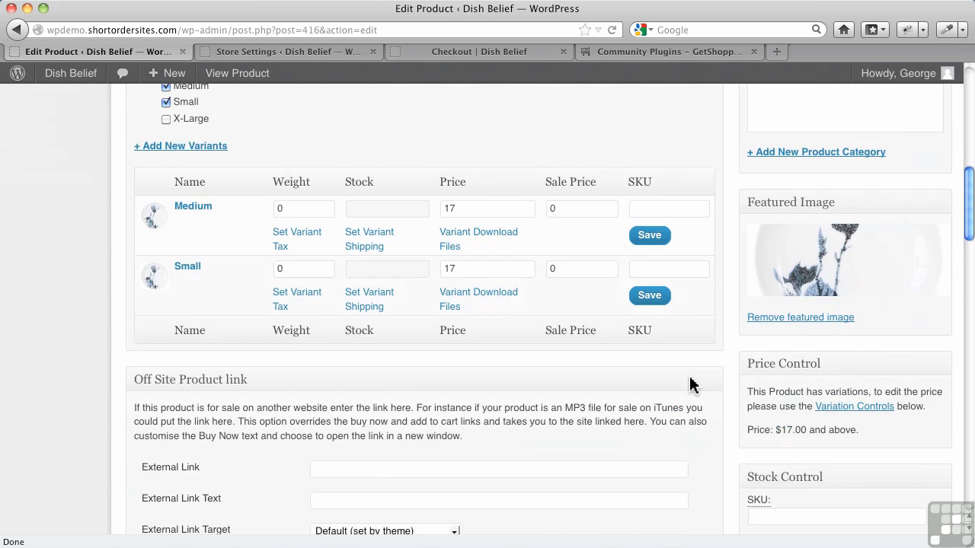
scroll(689, 385, down, 5)
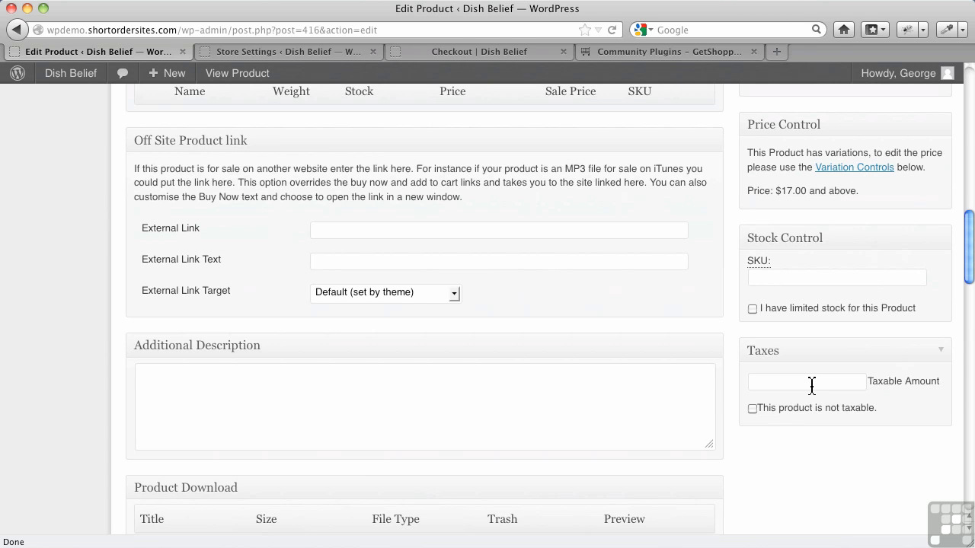
Add a tax band named Plates with a 2% rate in the store's tax settings.
click(289, 51)
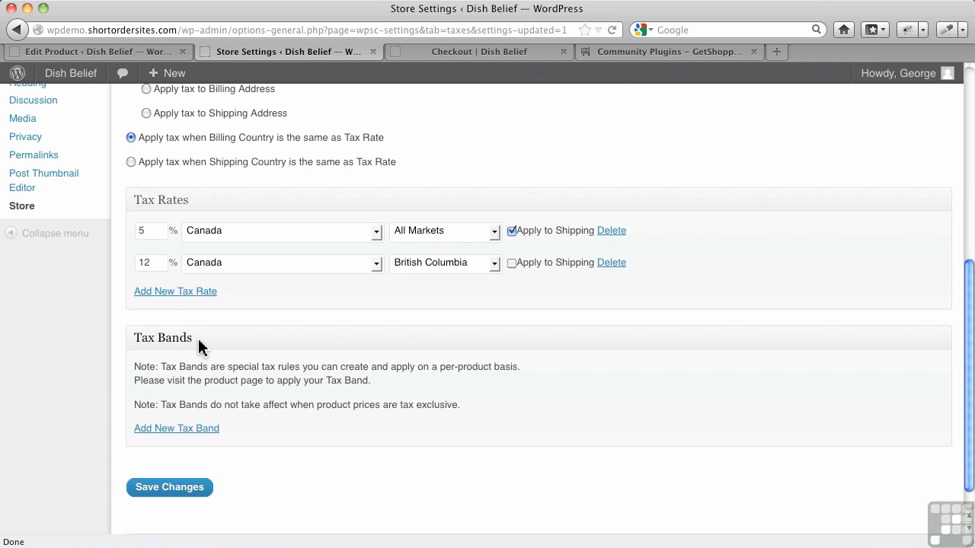
click(190, 428)
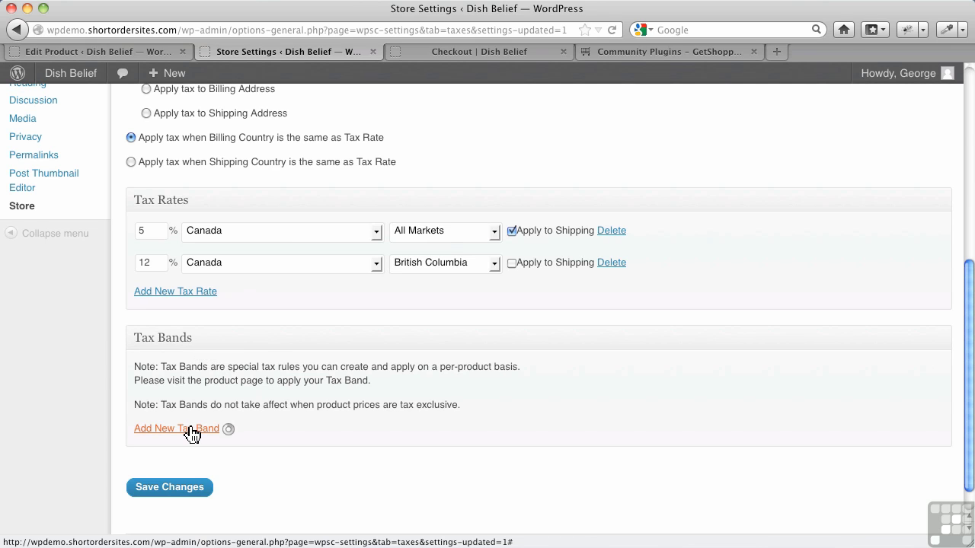
click(188, 436)
text(Plates)
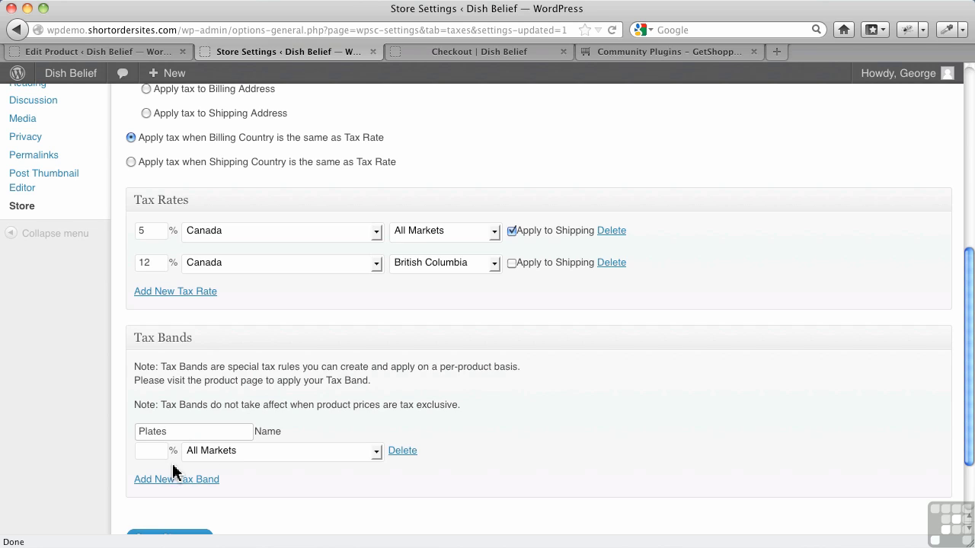
click(161, 455)
text(2)
Apply the Plates tax band to Canada and save the tax settings.
click(228, 452)
scroll(233, 412, down, 10)
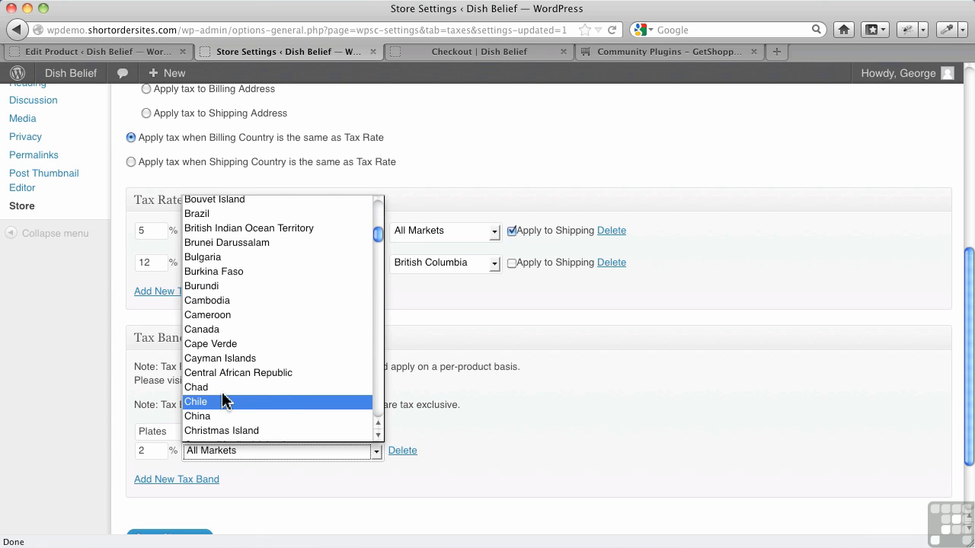
key(Escape)
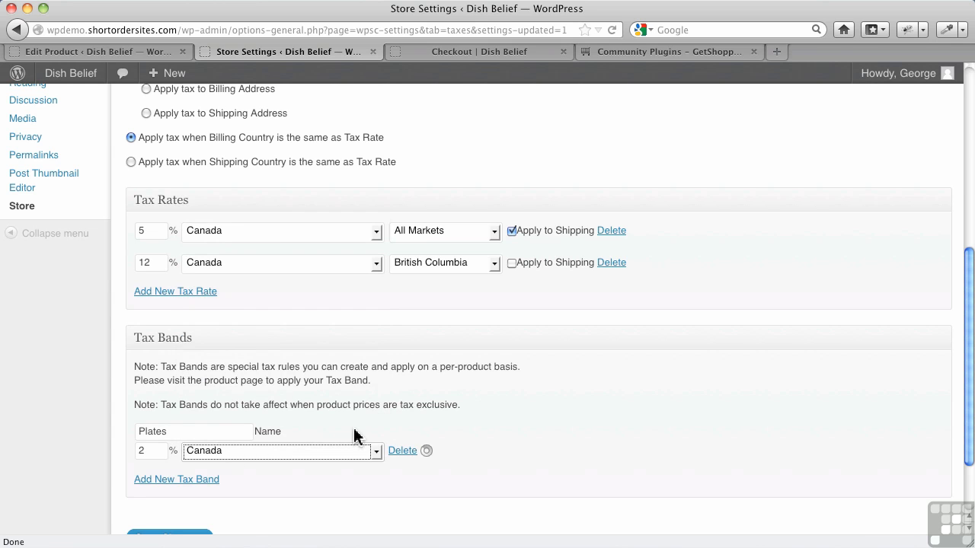
scroll(191, 496, down, 3)
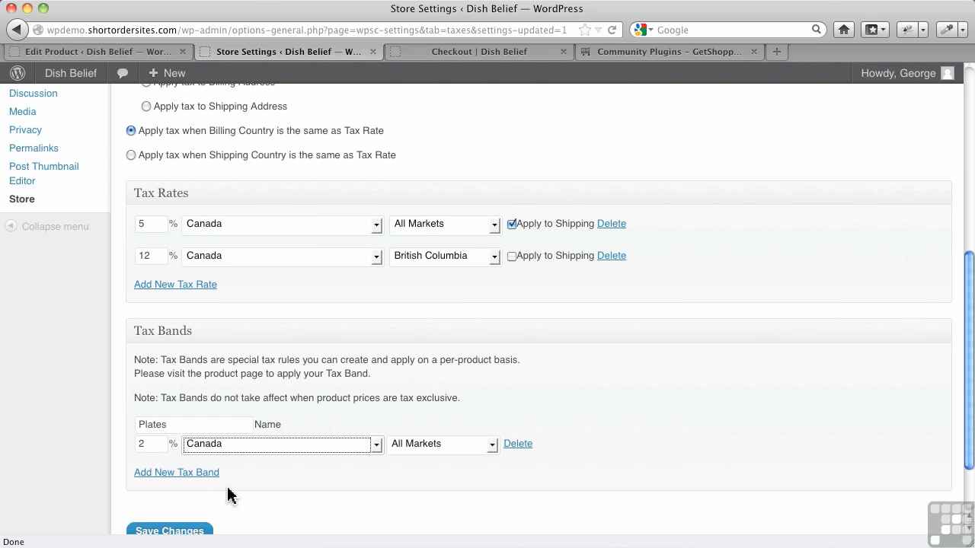
click(165, 463)
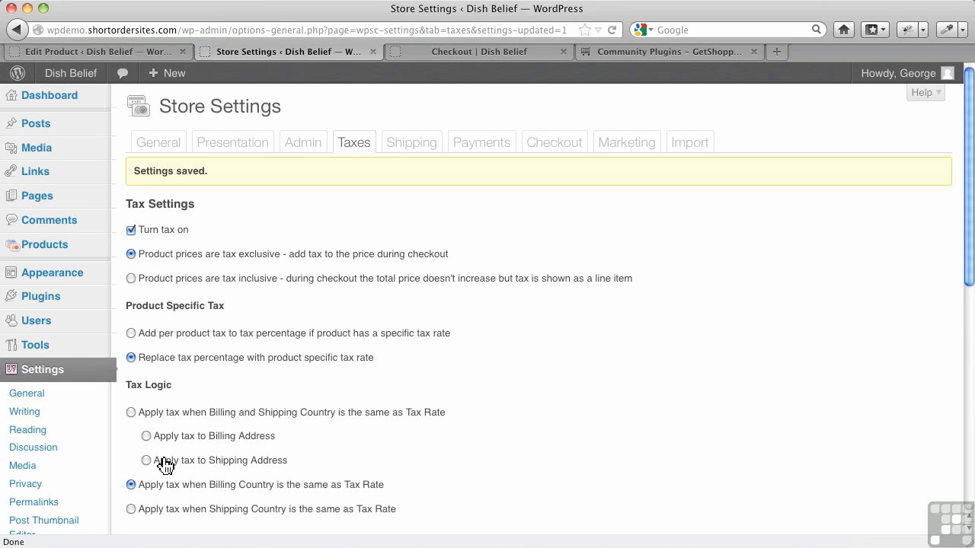
Reload the product's edit page to check its tax options, and read the tax band note in the store's tax settings.
click(145, 52)
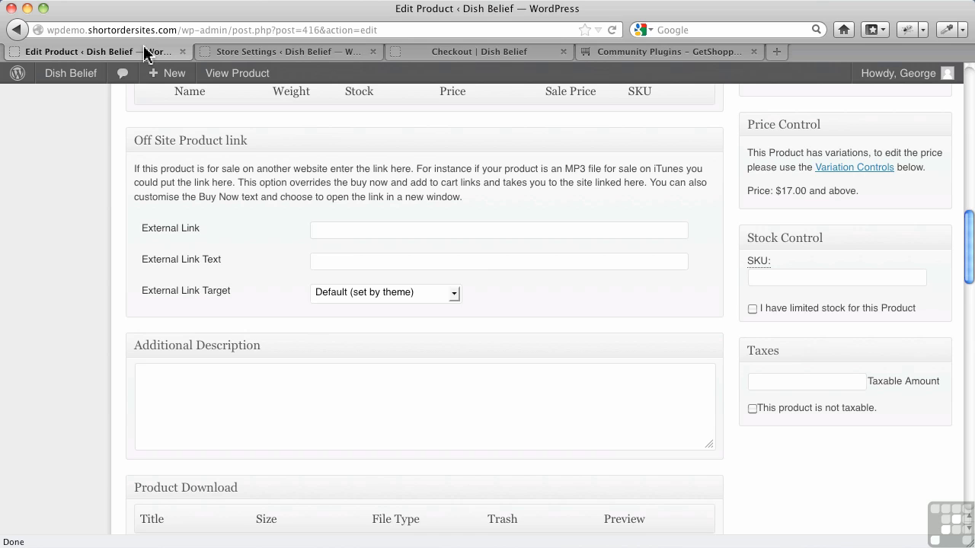
click(614, 29)
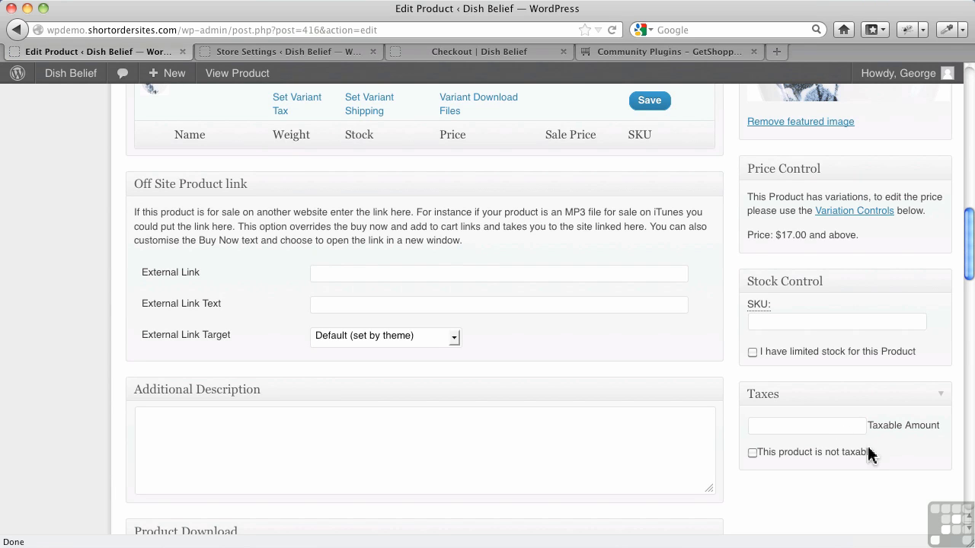
click(253, 53)
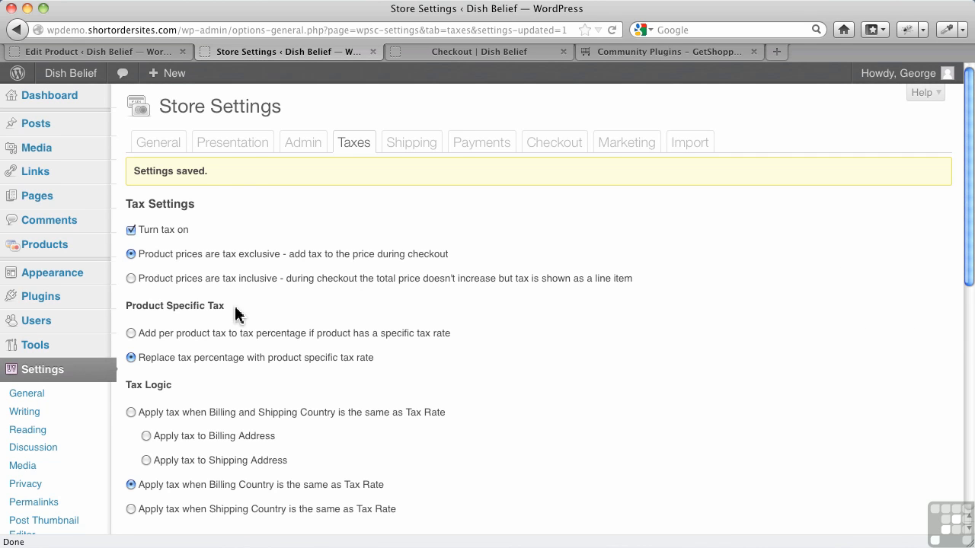
scroll(235, 314, down, 10)
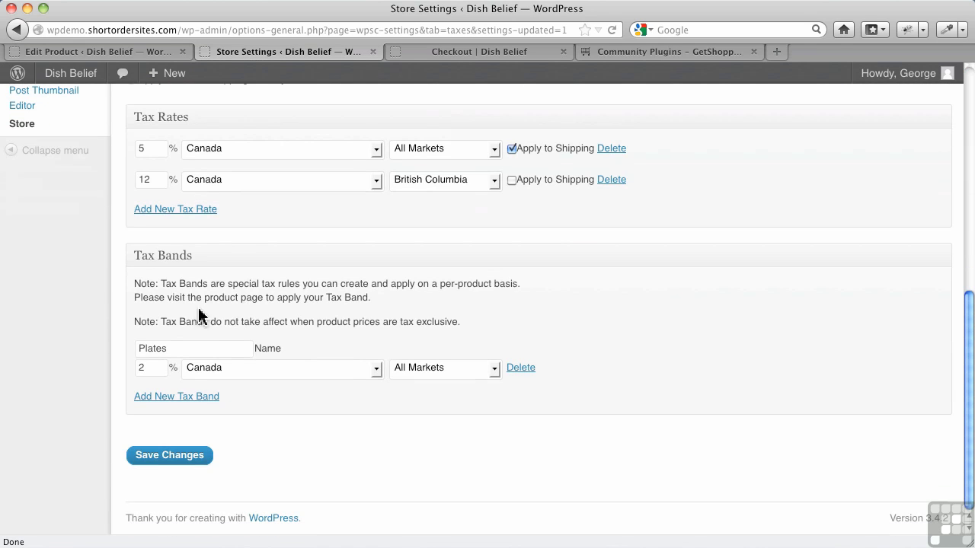
drag(162, 323, 461, 323)
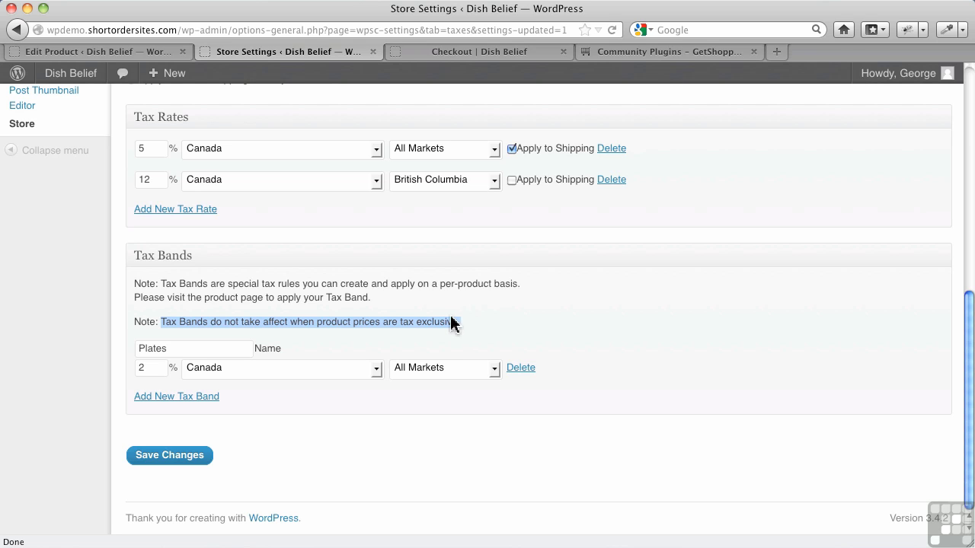
scroll(311, 274, up, 10)
scroll(311, 274, up, 2)
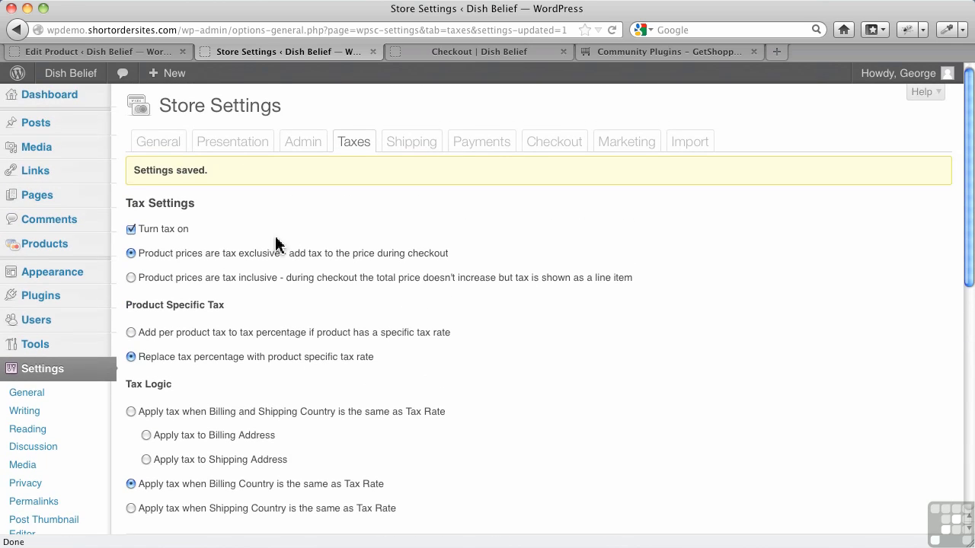
Set the store's product prices to tax inclusive and save the tax settings.
click(76, 53)
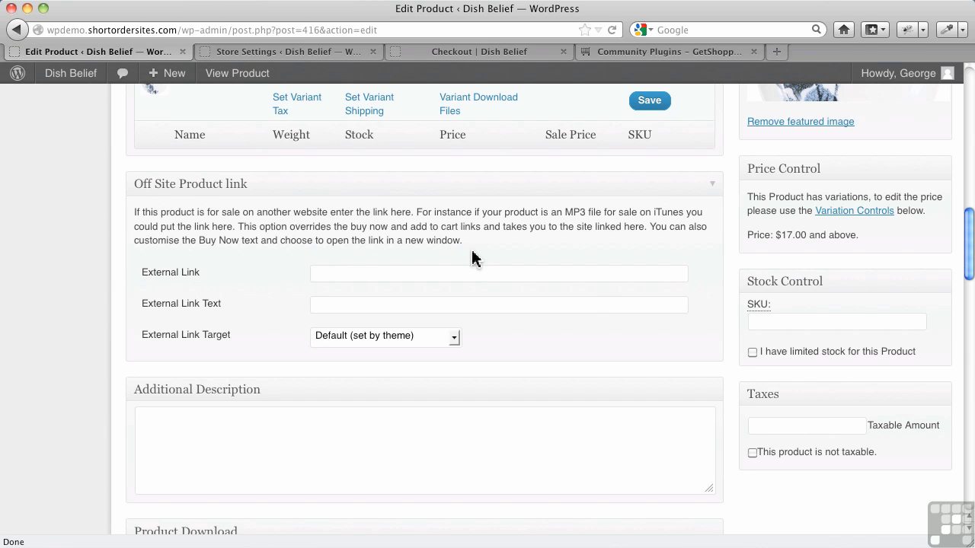
click(289, 55)
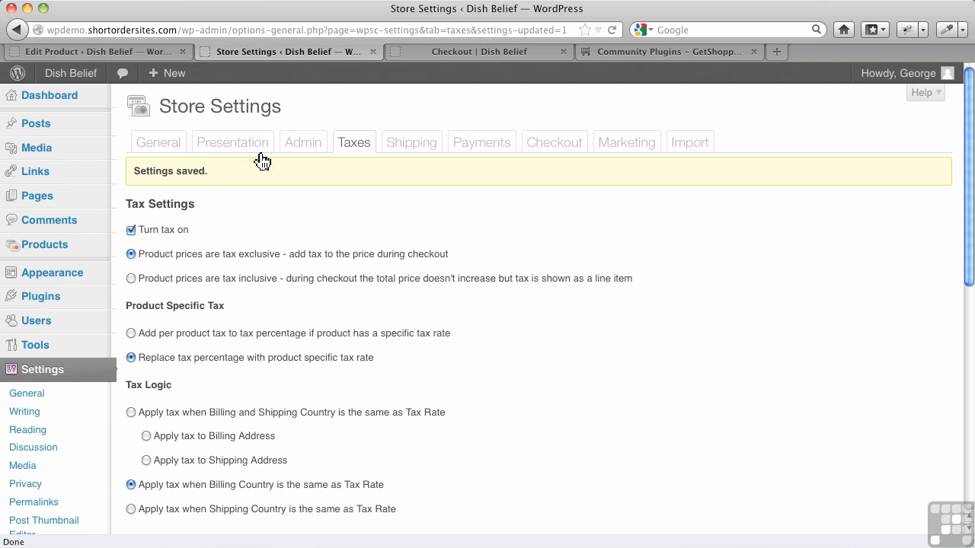
click(131, 279)
scroll(295, 292, down, 10)
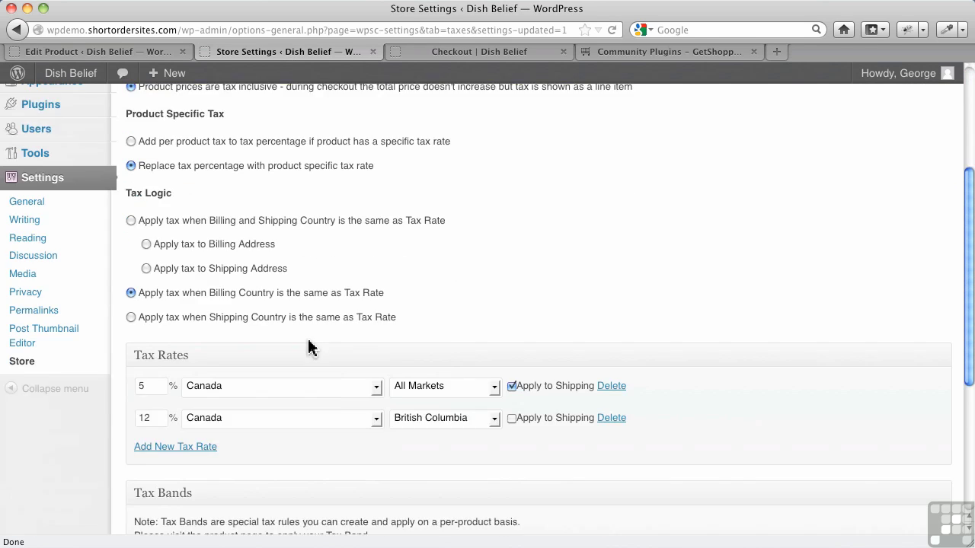
click(198, 457)
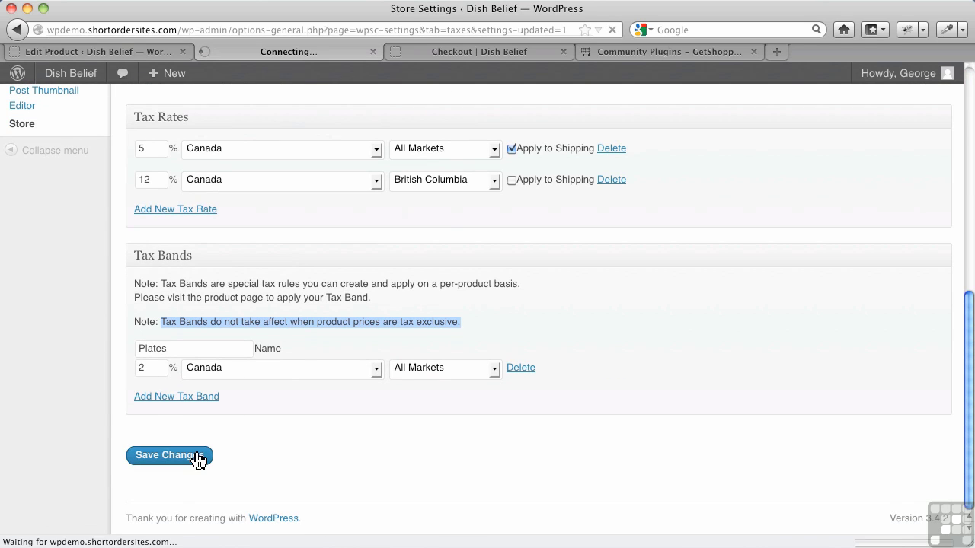
Reload the product's edit page and view the choices for its custom tax band.
click(149, 55)
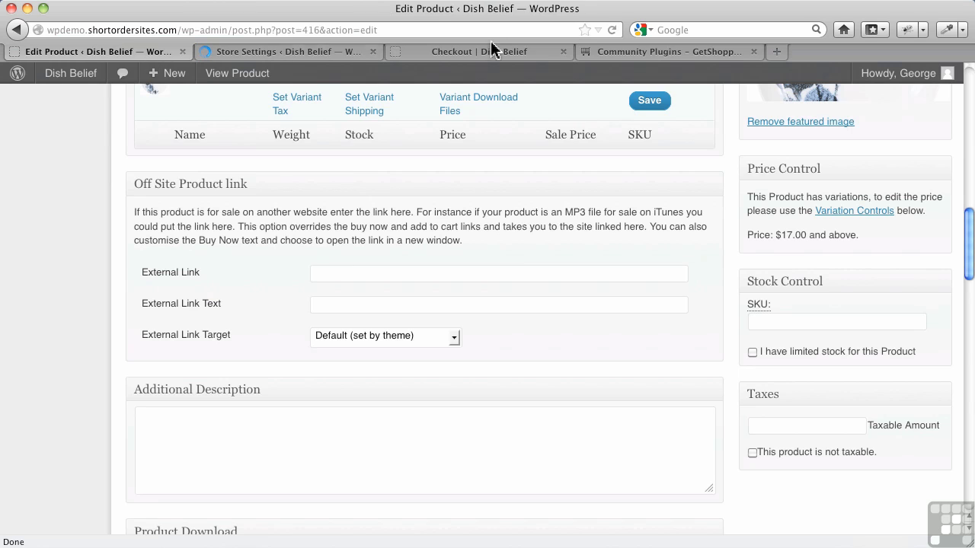
click(613, 30)
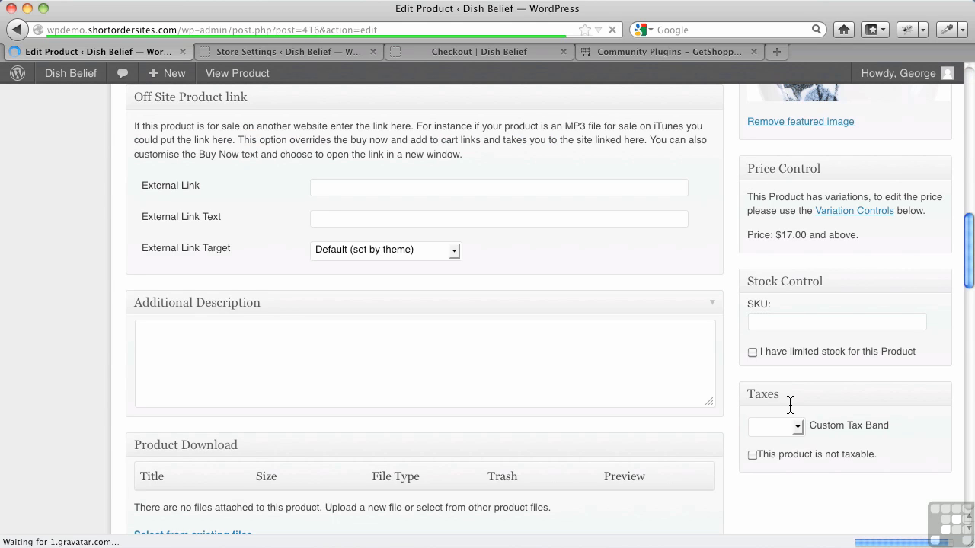
click(797, 427)
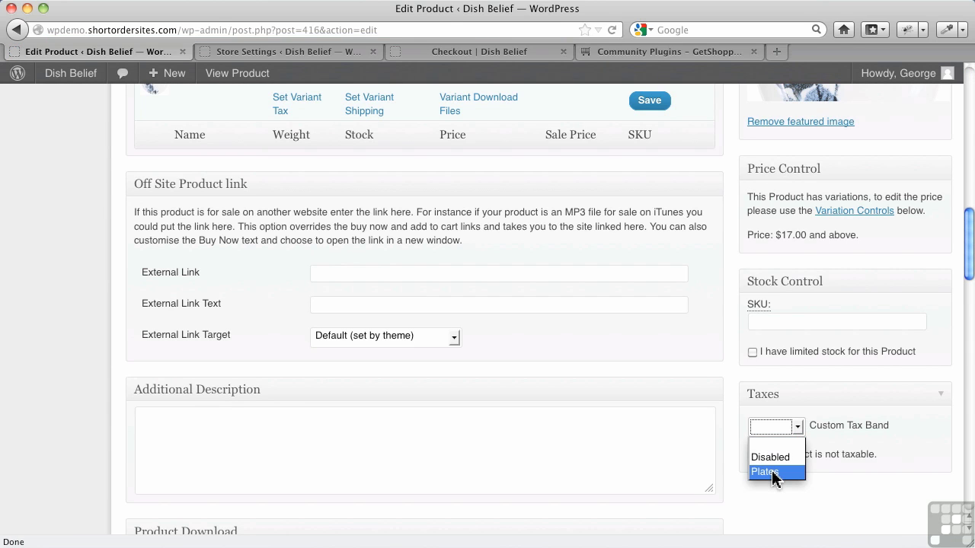
click(923, 444)
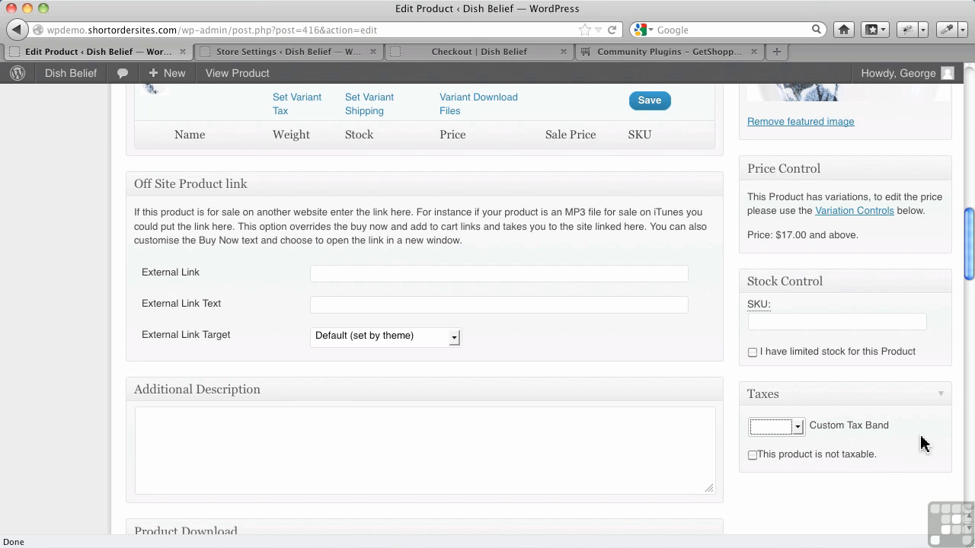
Examine the variants' tax options and compare them with the product's custom tax band choices.
scroll(665, 332, up, 1)
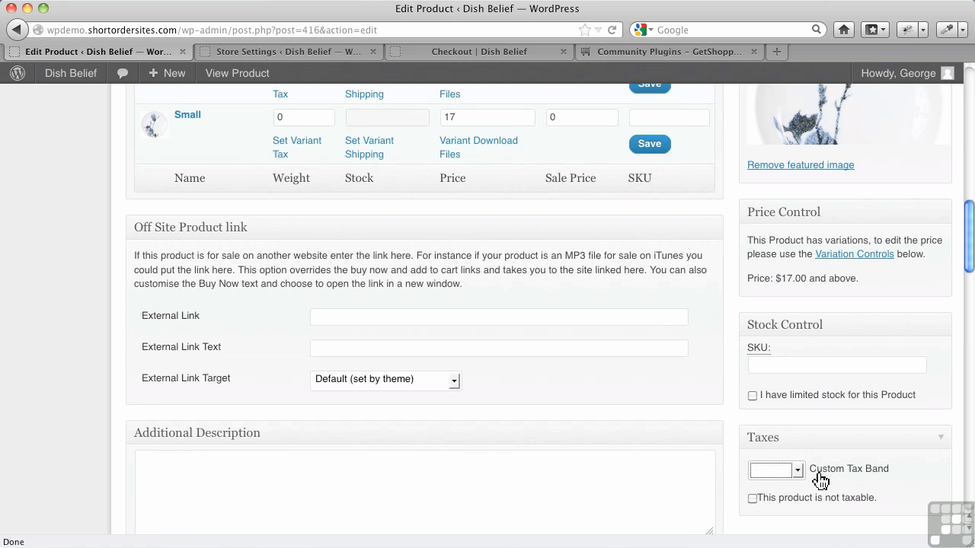
scroll(521, 349, up, 3)
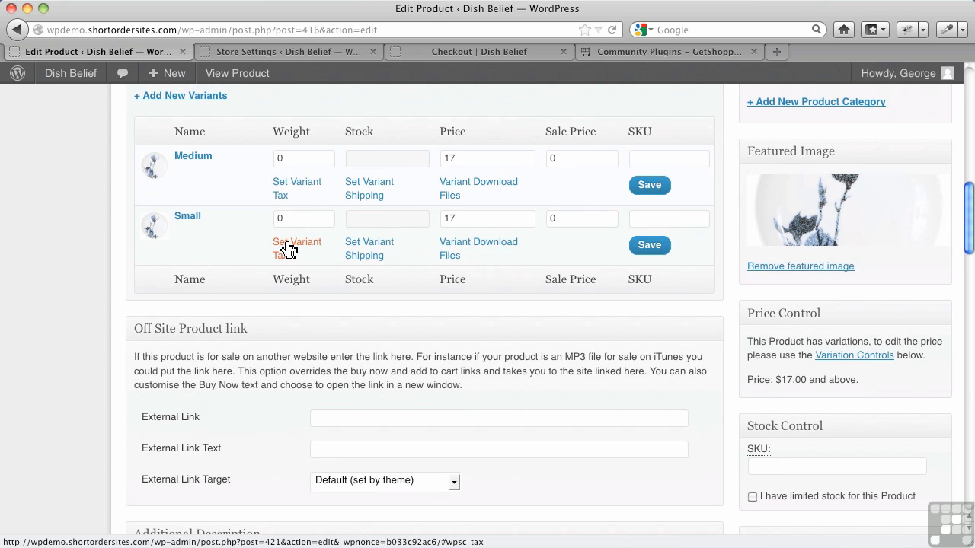
scroll(731, 398, down, 5)
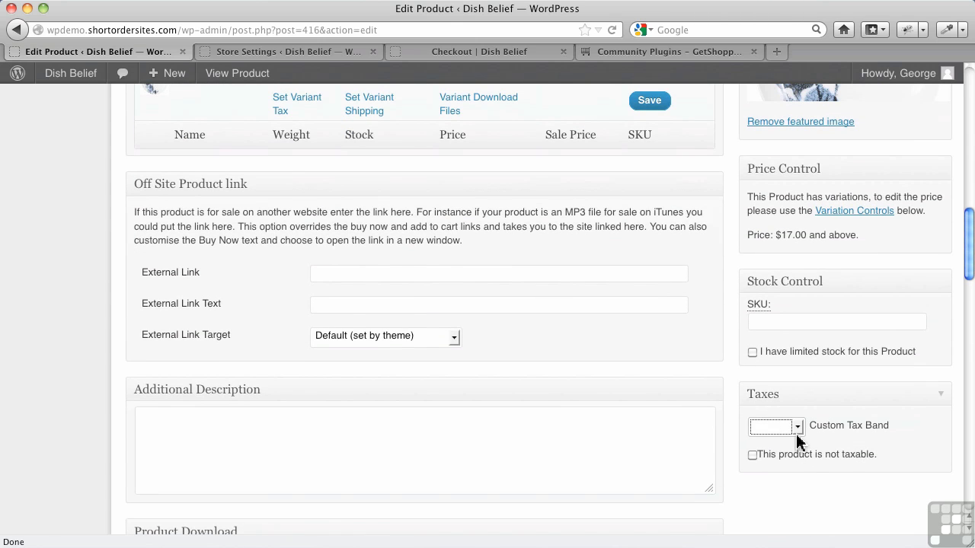
click(797, 428)
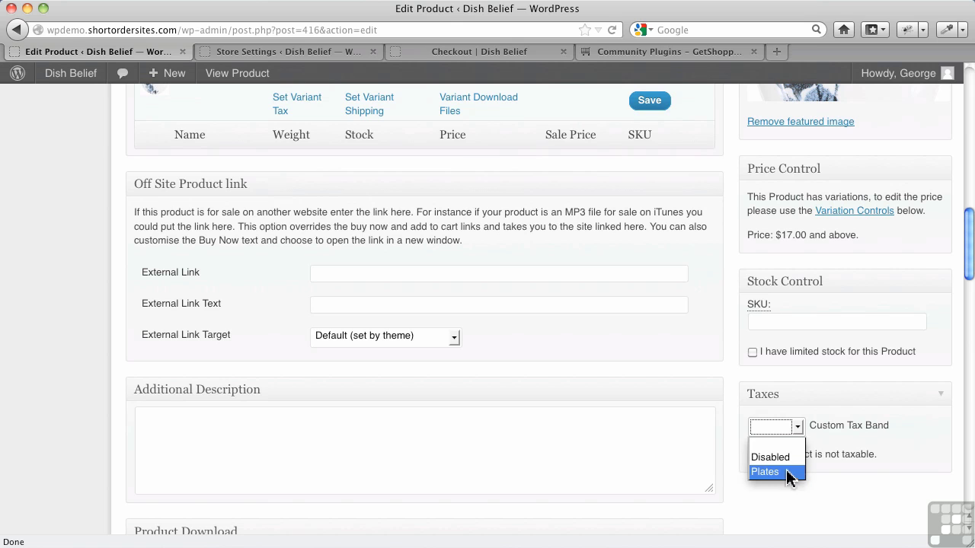
click(902, 444)
Try marking the product as not taxable and clear that option again.
scroll(900, 440, up, 2)
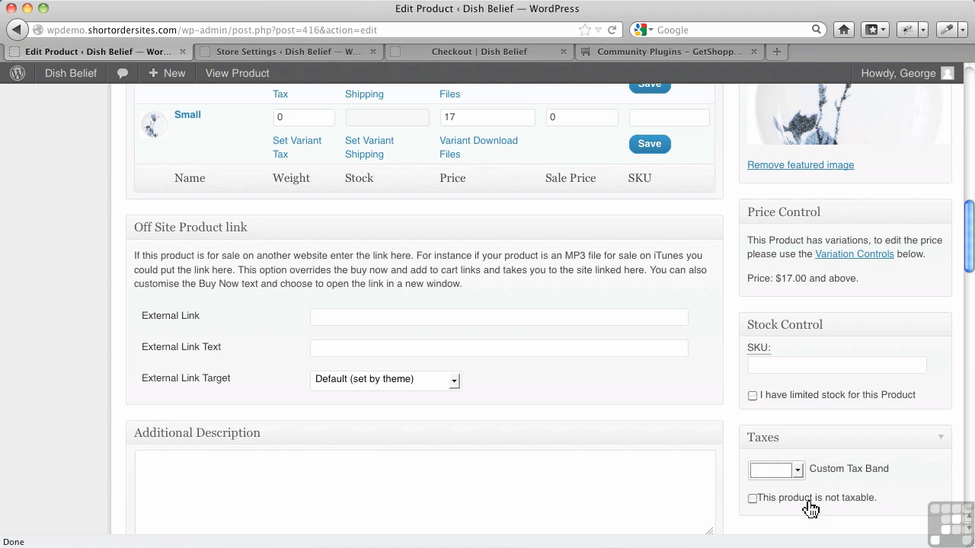
click(753, 500)
click(752, 499)
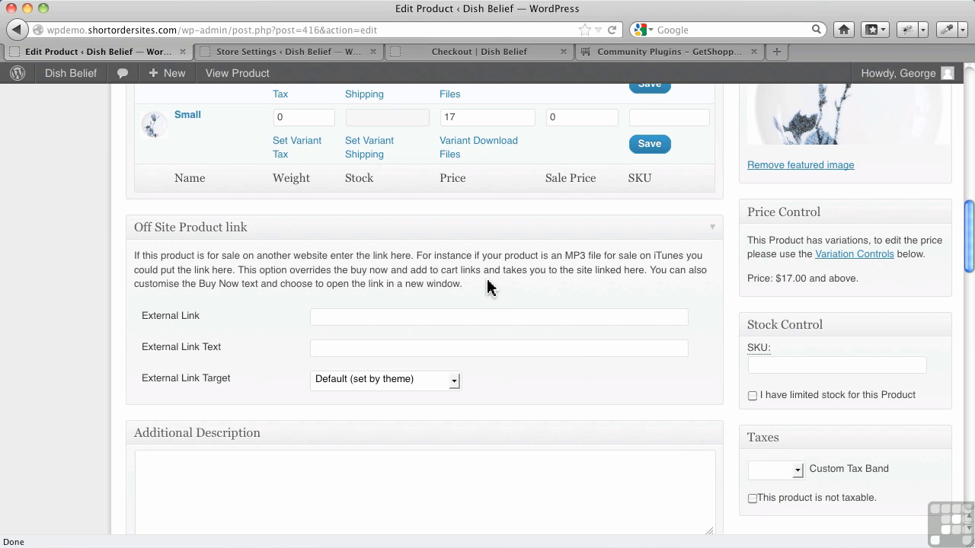
Compare the tax shown at checkout for a British Columbia order with the tax rates in the store settings.
click(255, 53)
scroll(493, 410, down, 5)
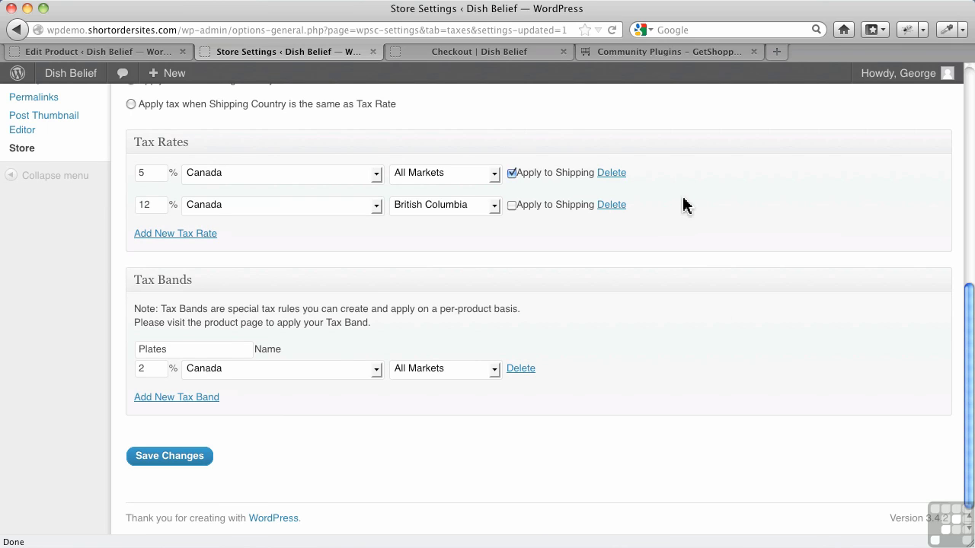
click(470, 53)
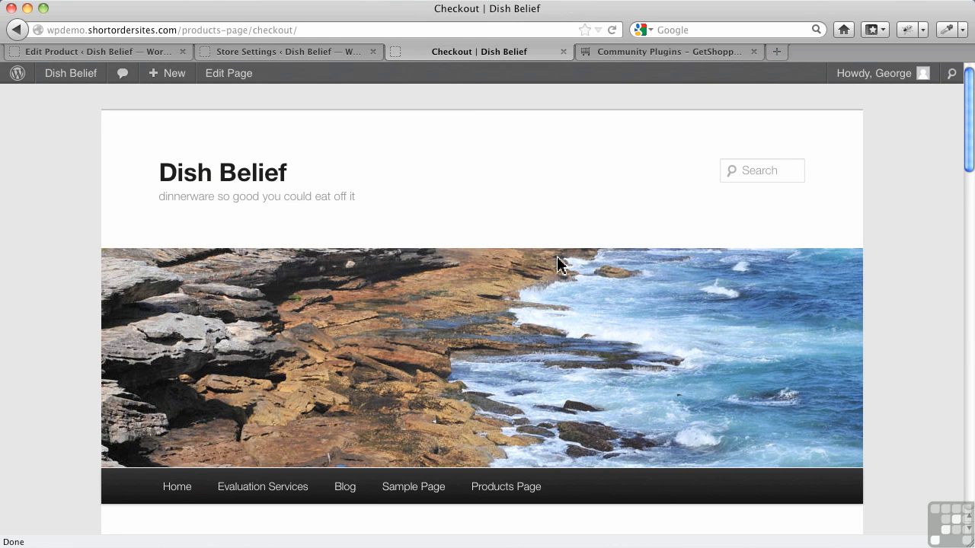
scroll(558, 265, down, 4)
scroll(558, 265, down, 10)
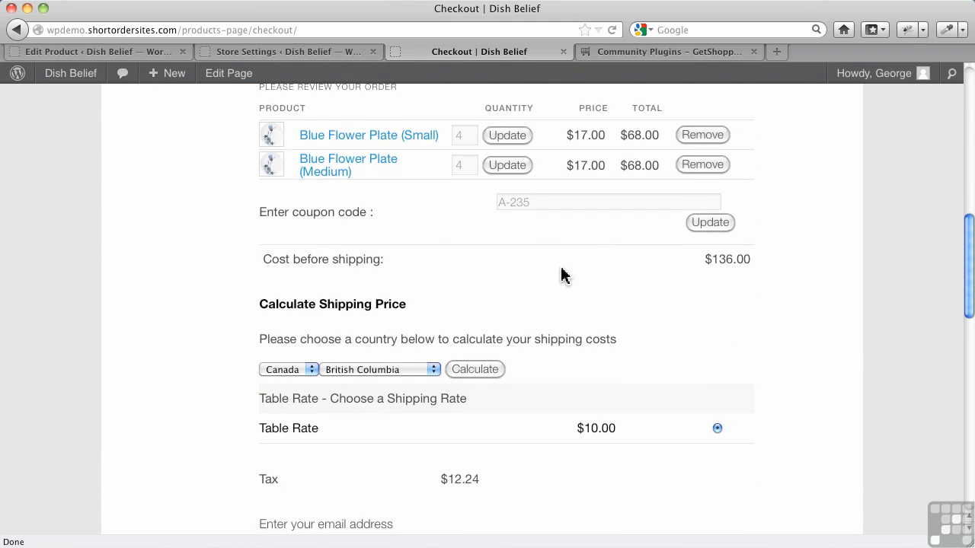
scroll(561, 274, down, 1)
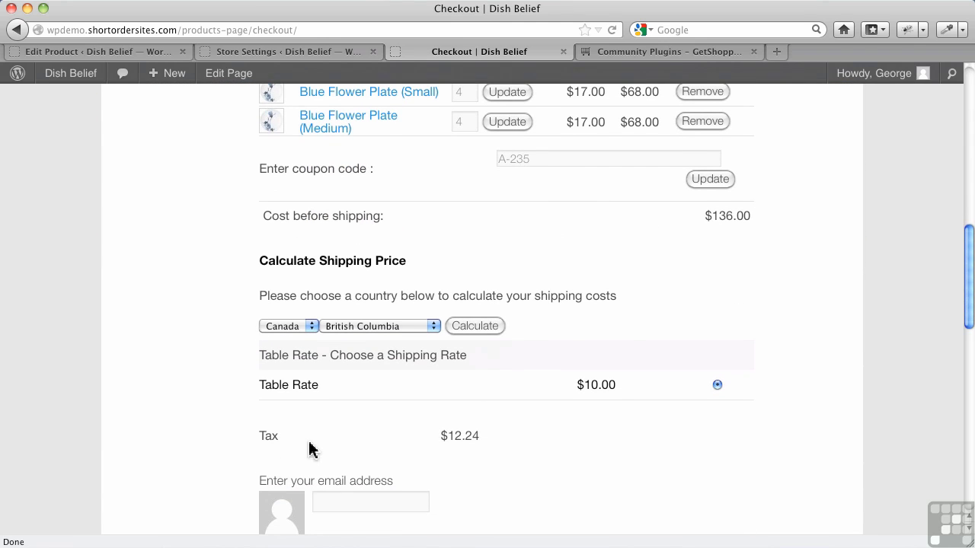
click(310, 60)
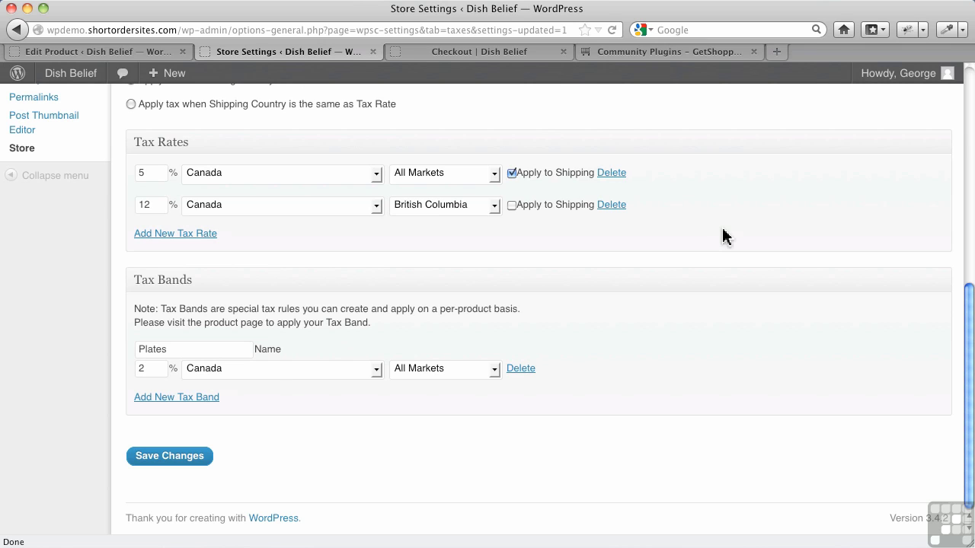
click(497, 54)
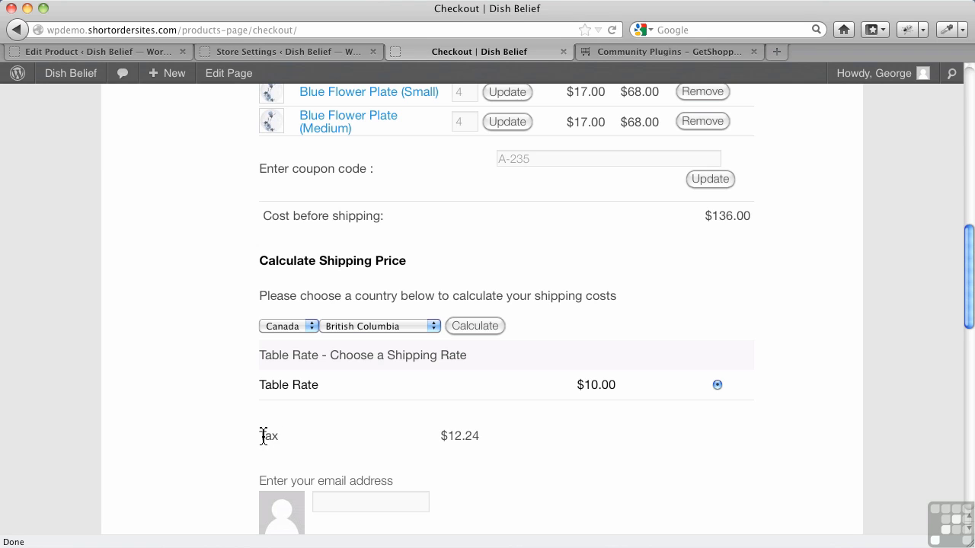
click(262, 53)
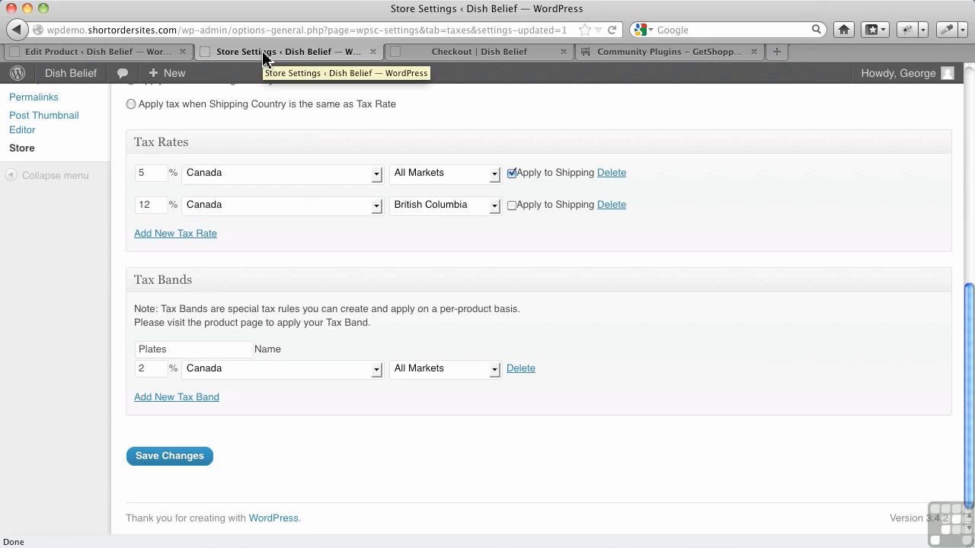